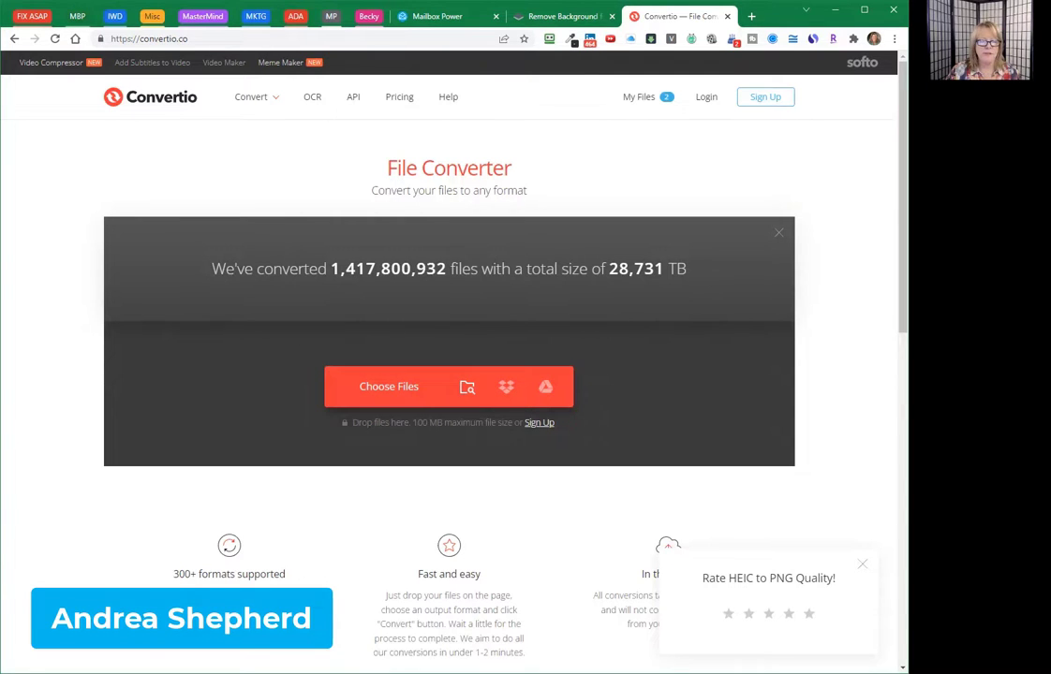
Step: Add IMG_3757.HEIC and IMG_3756.HEIC to the file converter and set PNG as the output format for both
click(784, 382)
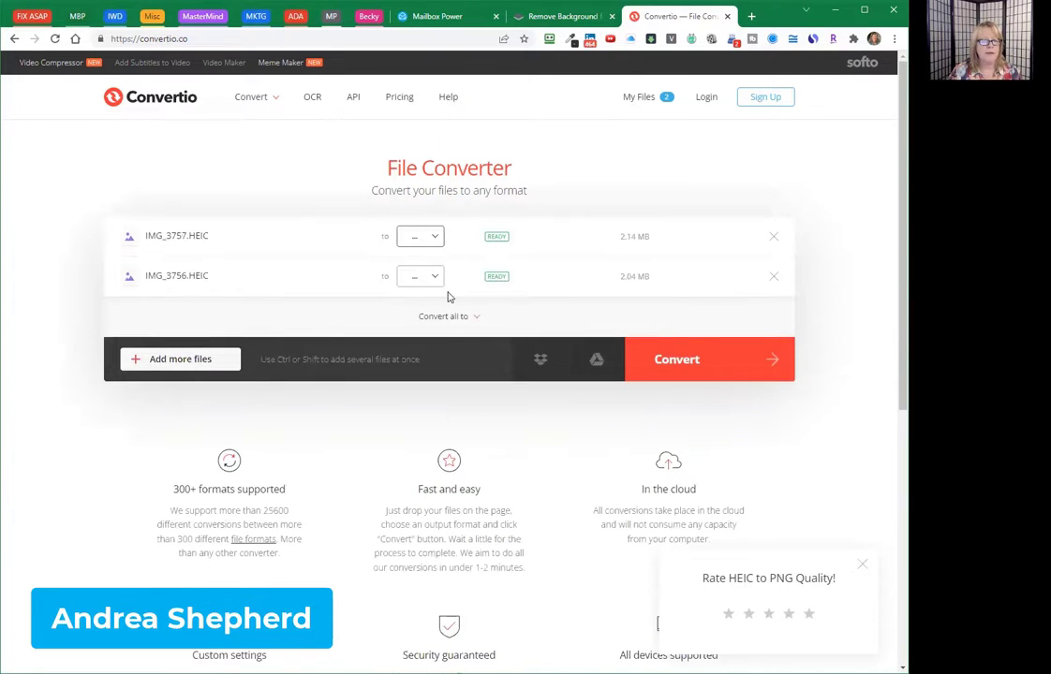
click(449, 315)
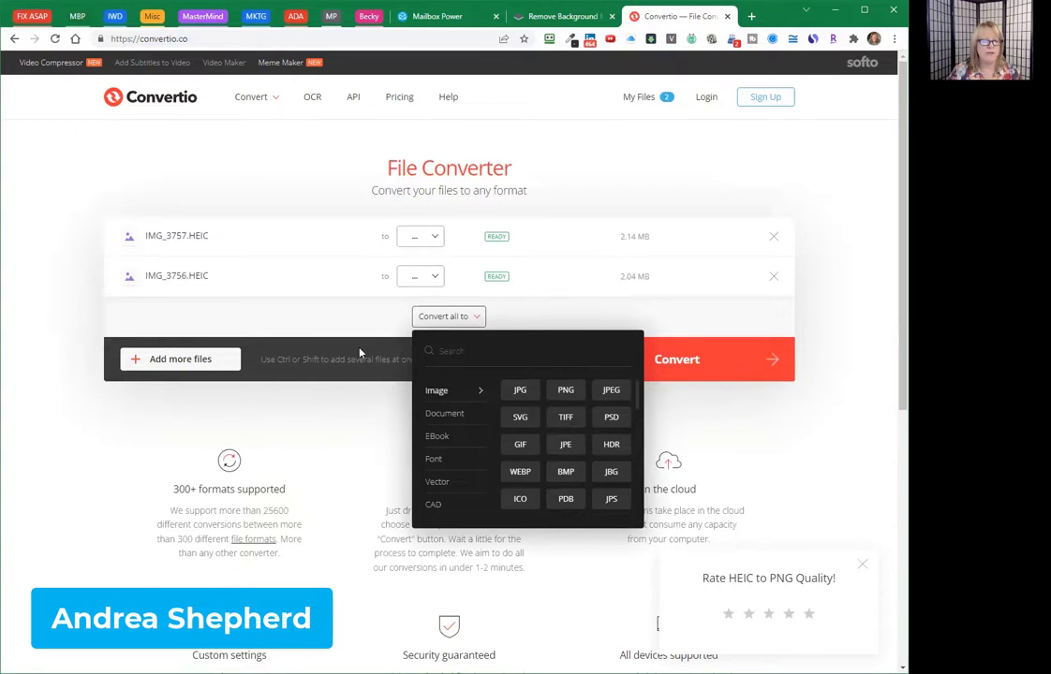
click(297, 253)
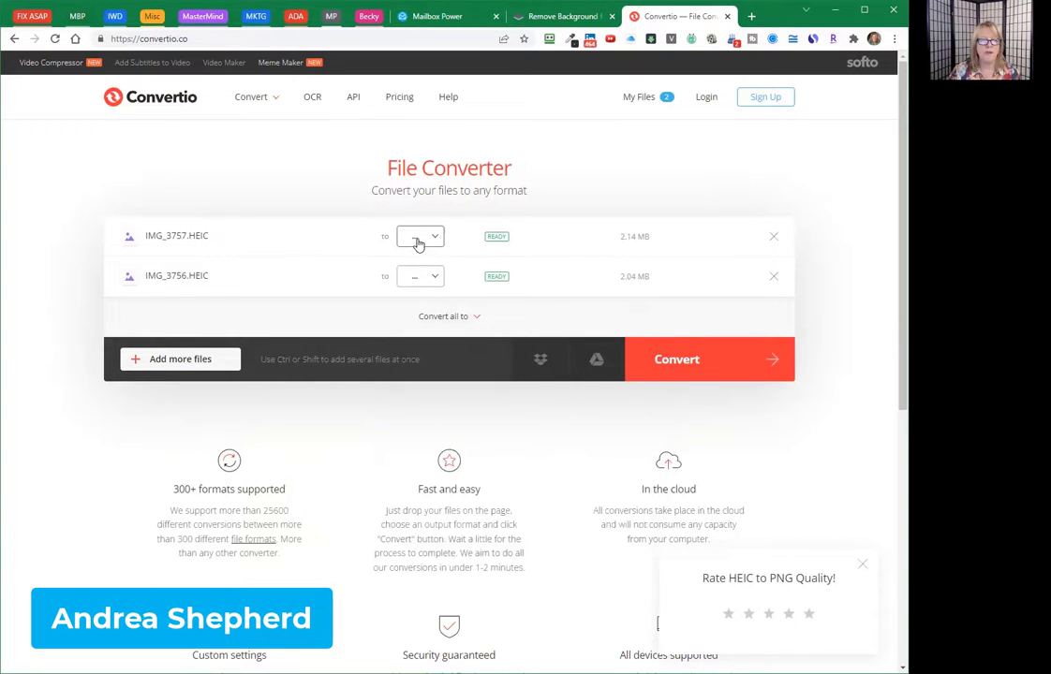
click(429, 316)
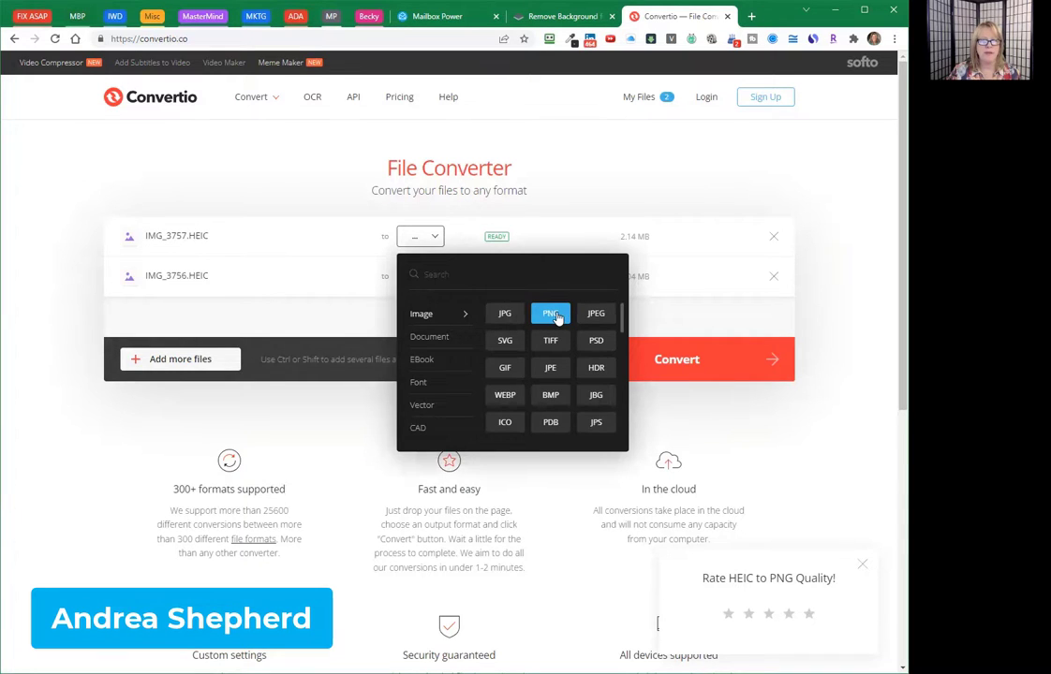
click(332, 317)
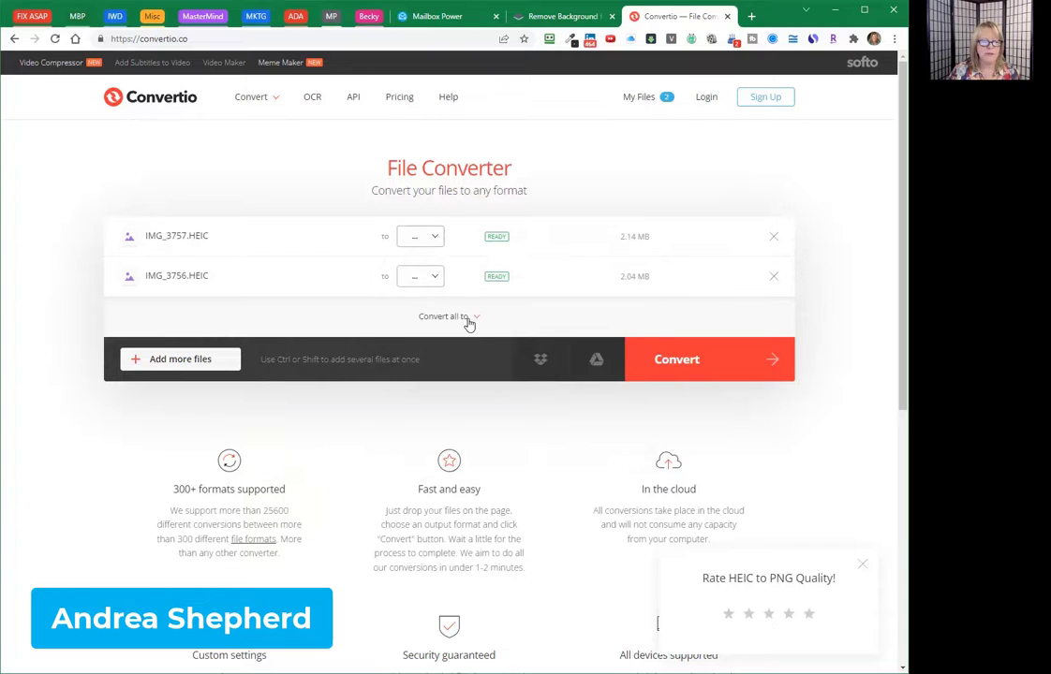
click(468, 318)
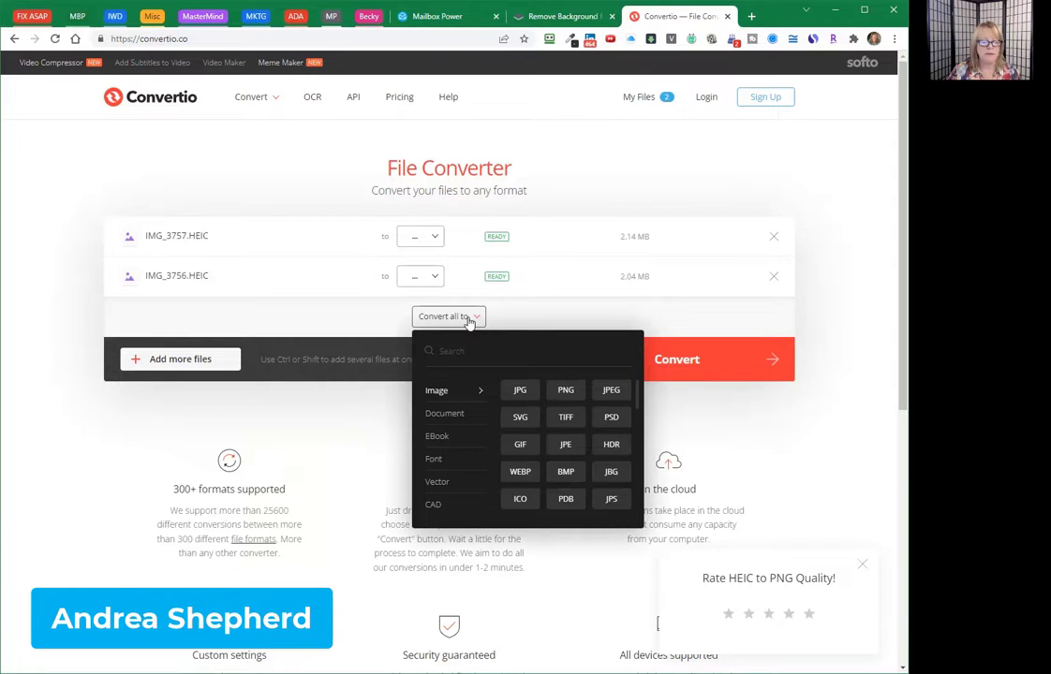
click(571, 394)
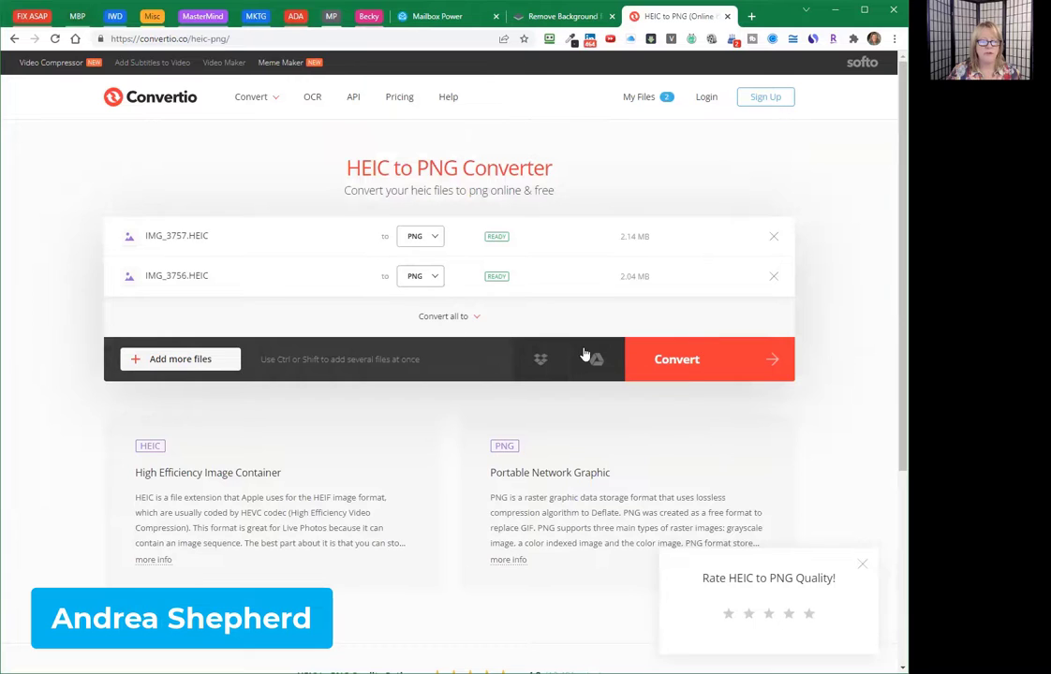
Step: Convert the two HEIC images and download both resulting PNG files
click(689, 362)
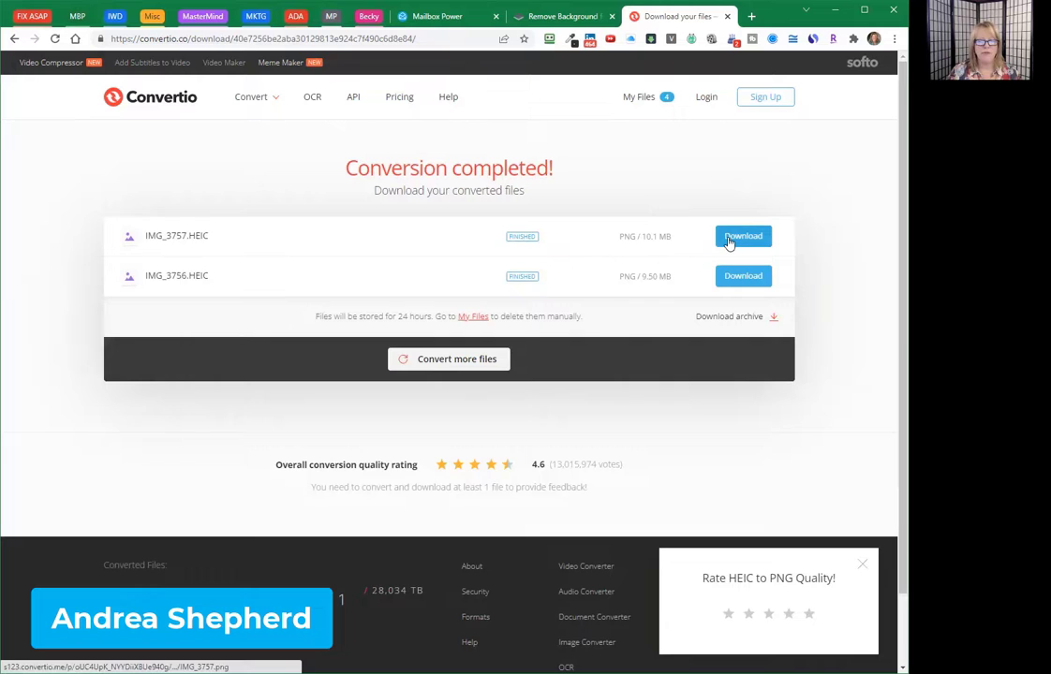
click(729, 243)
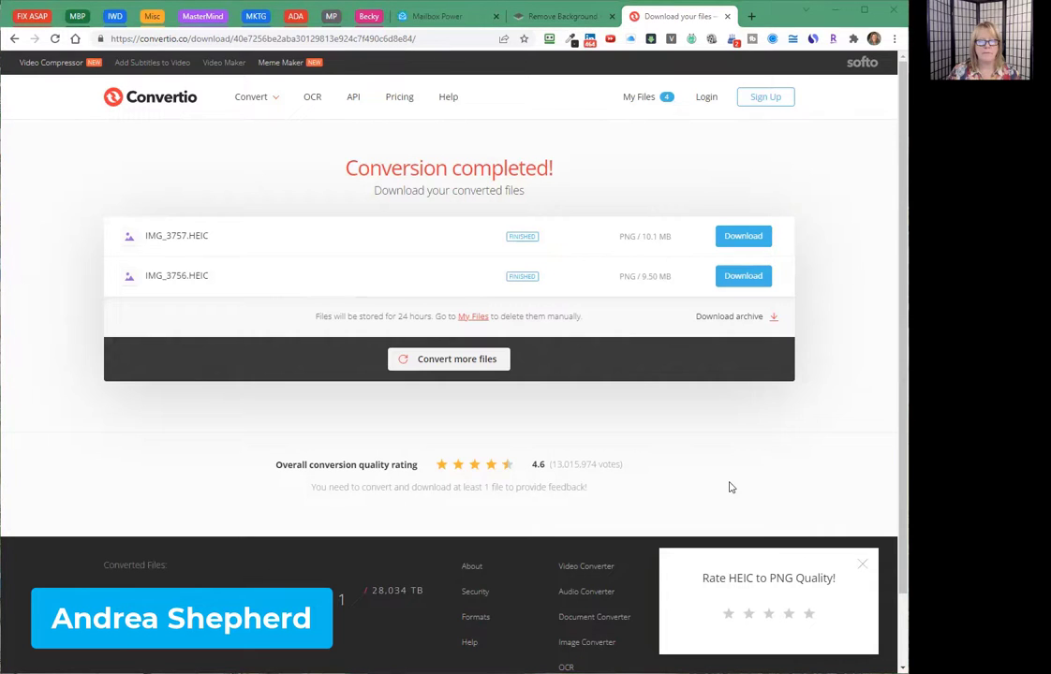
click(481, 465)
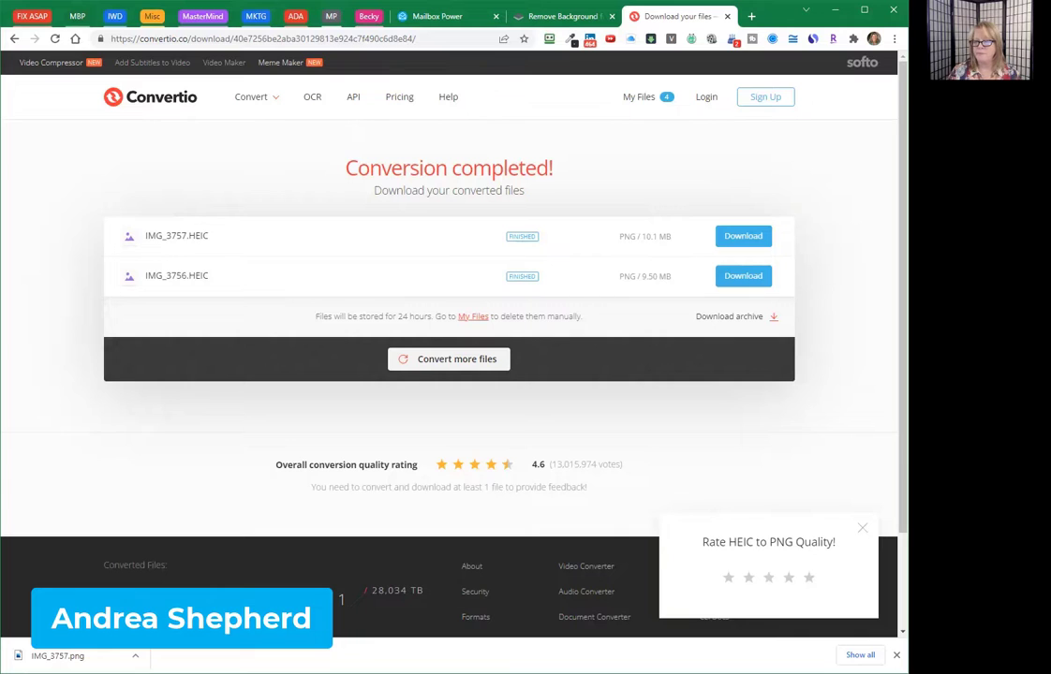
Step: Switch to remove.bg, remove the backgrounds from IMG_3756.png and IMG_3757.png, and download both results at preview size
click(548, 17)
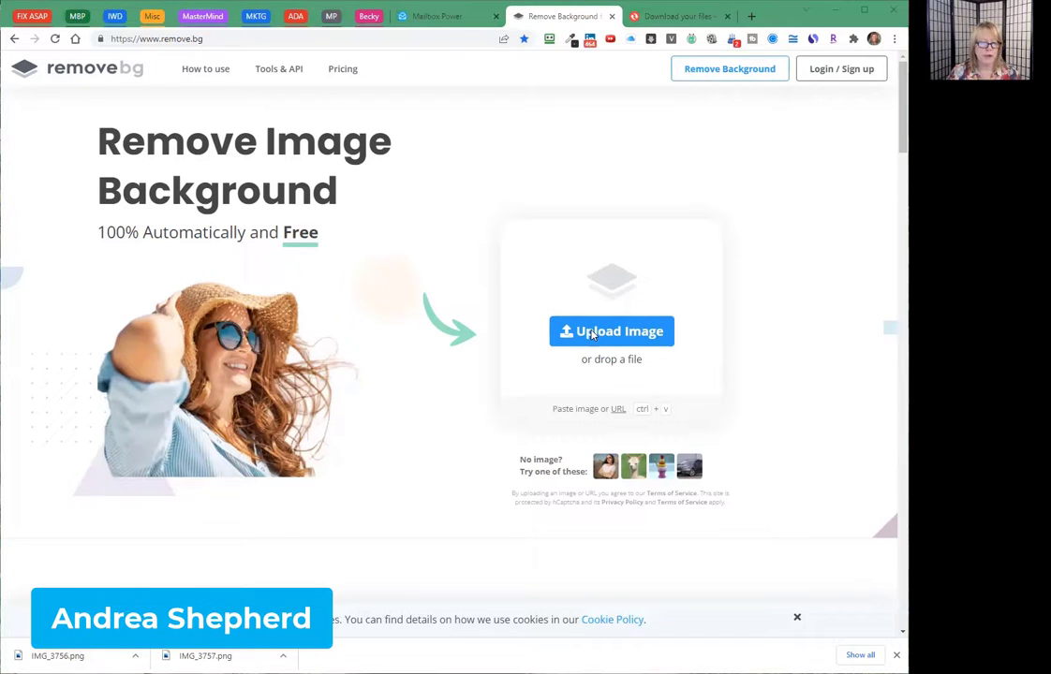
click(749, 462)
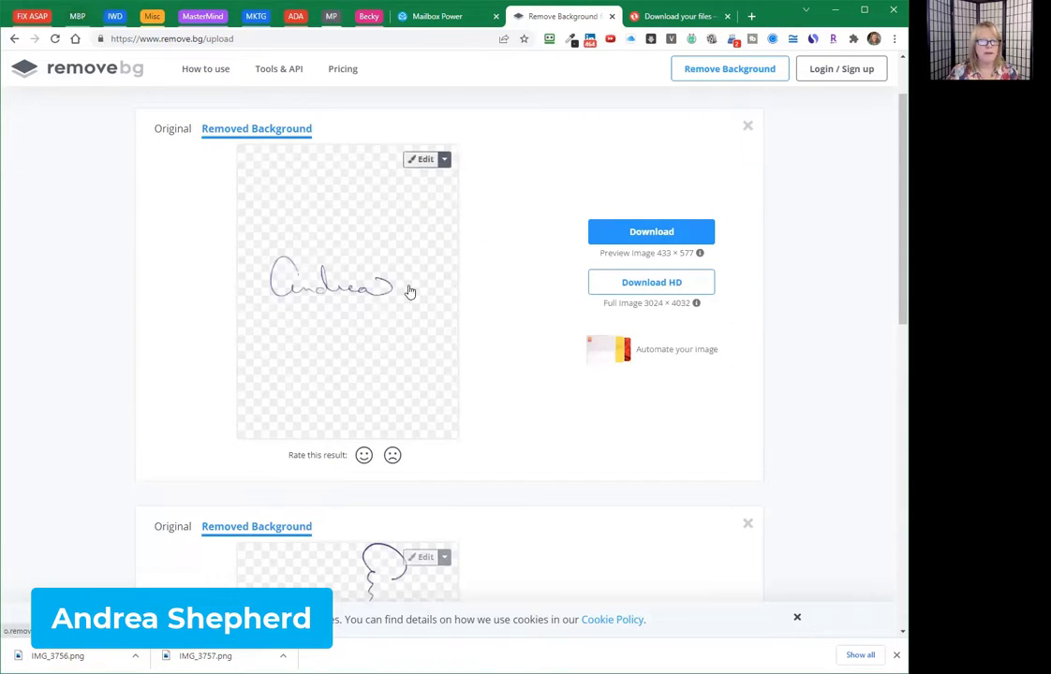
click(656, 234)
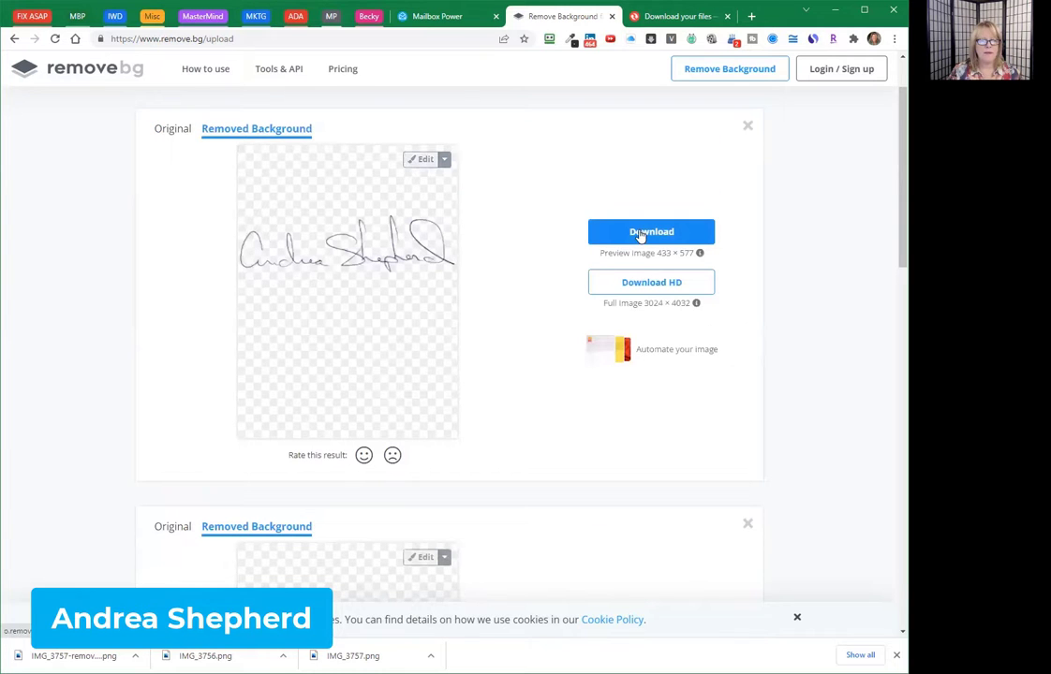
click(639, 235)
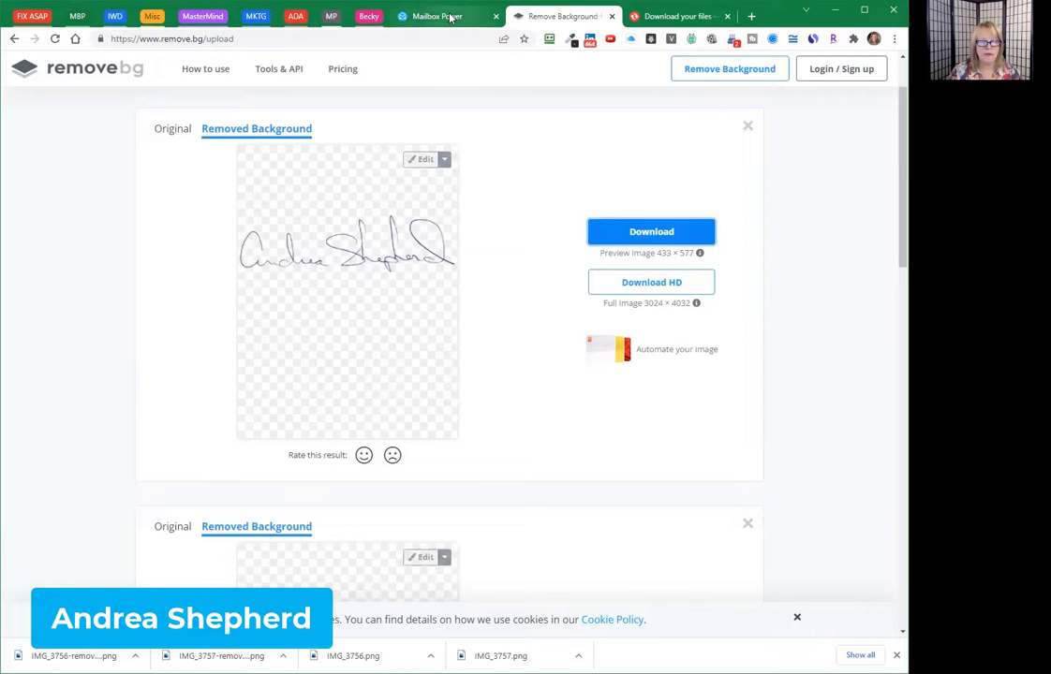
Step: In Mailbox Power, format the [[returnfirstname]] [[returnlastname]] line on the card's interior in black Architect's Daughter like the letter text
click(450, 18)
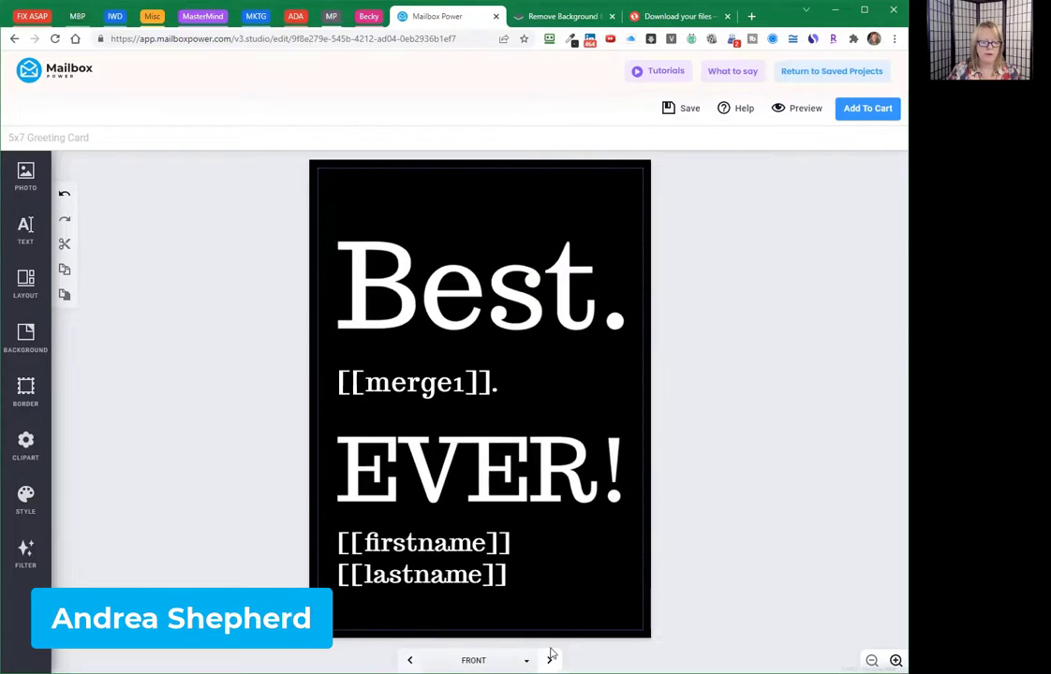
click(550, 660)
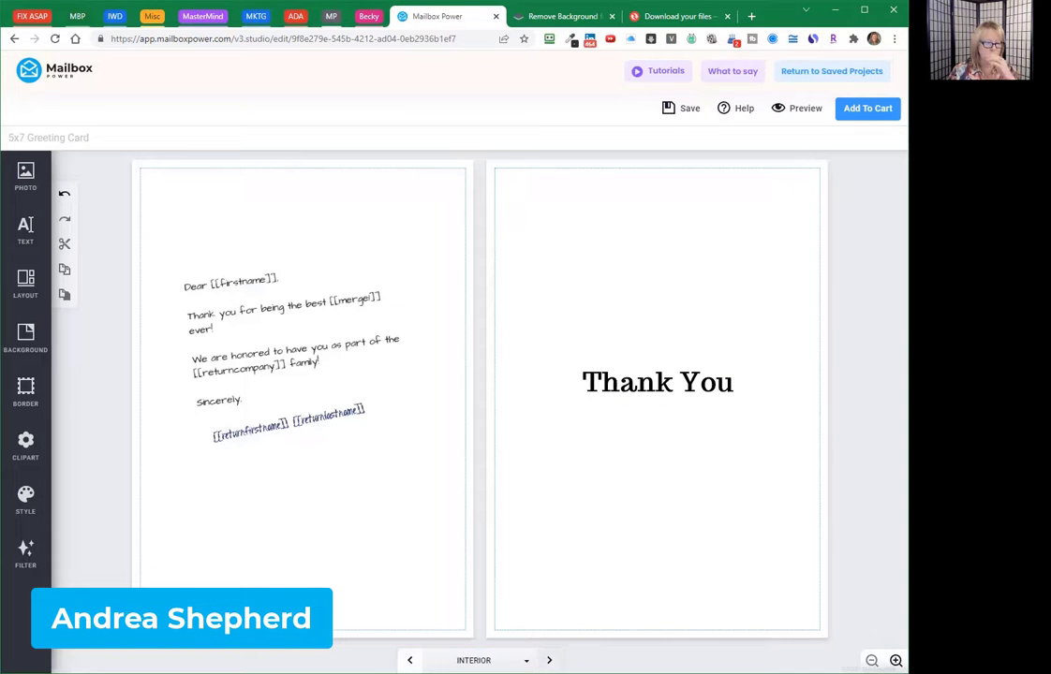
click(236, 442)
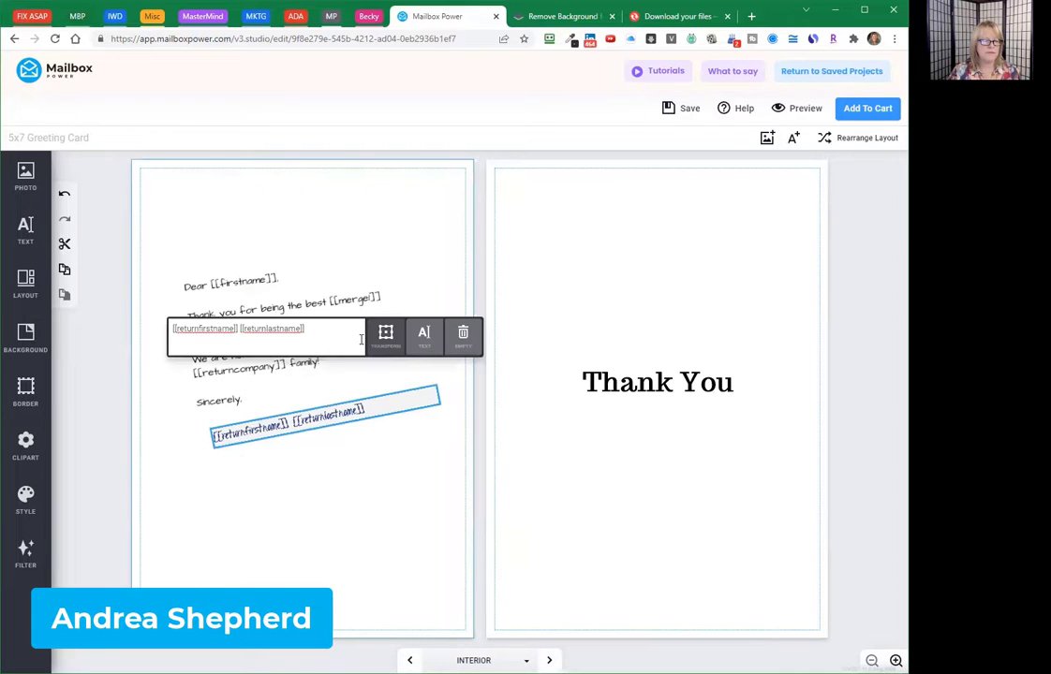
click(419, 337)
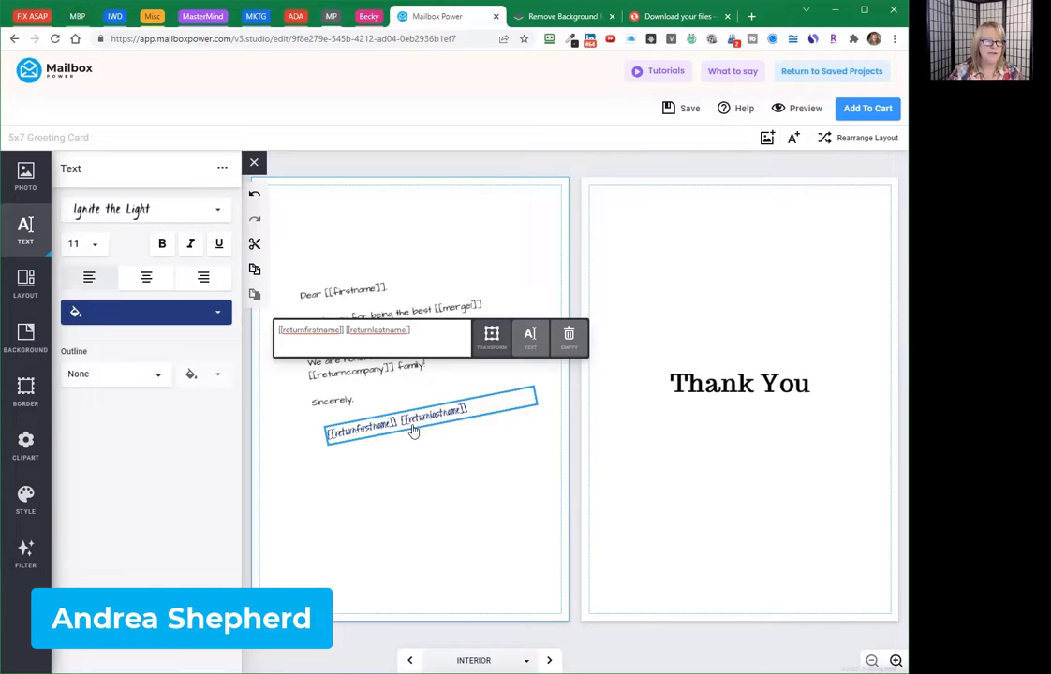
click(365, 390)
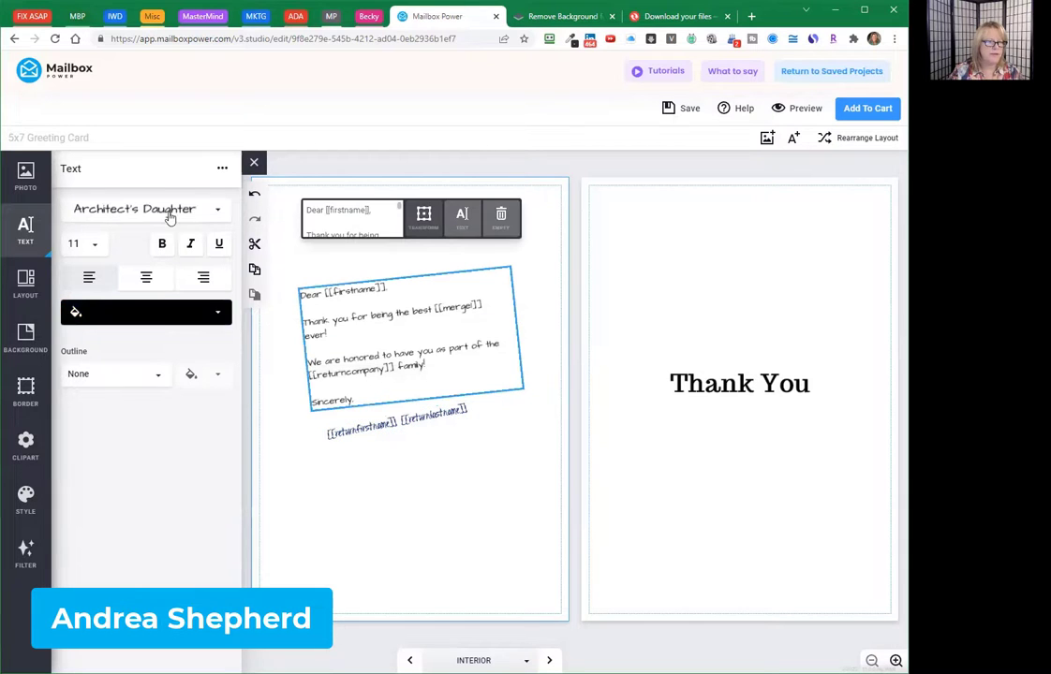
click(376, 435)
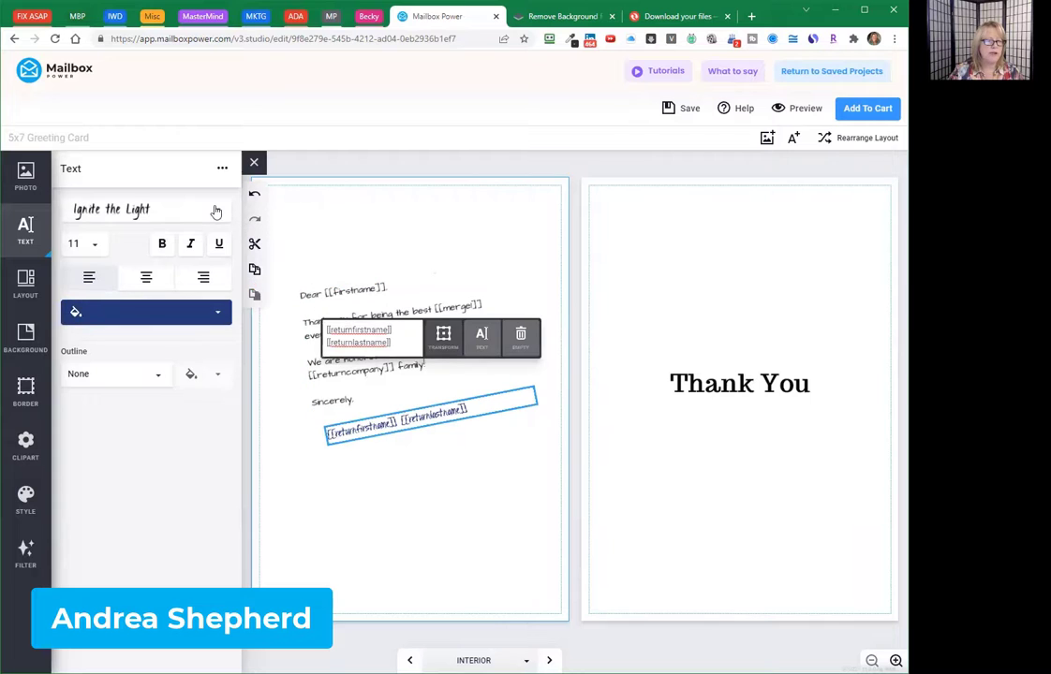
click(83, 215)
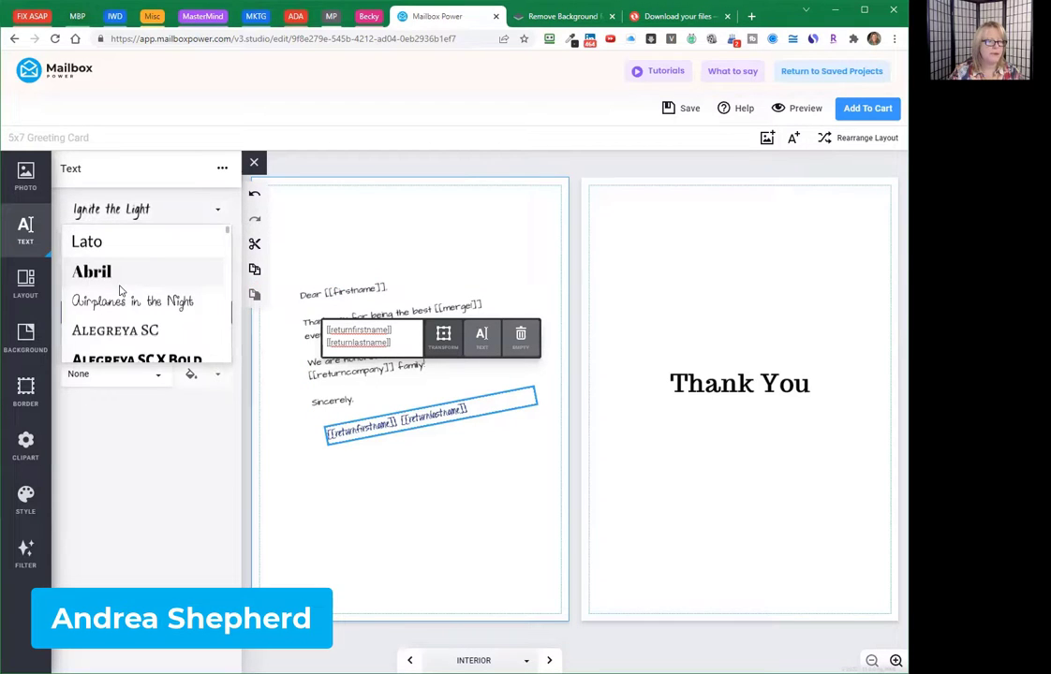
scroll(120, 293, down, 2)
scroll(120, 292, down, 3)
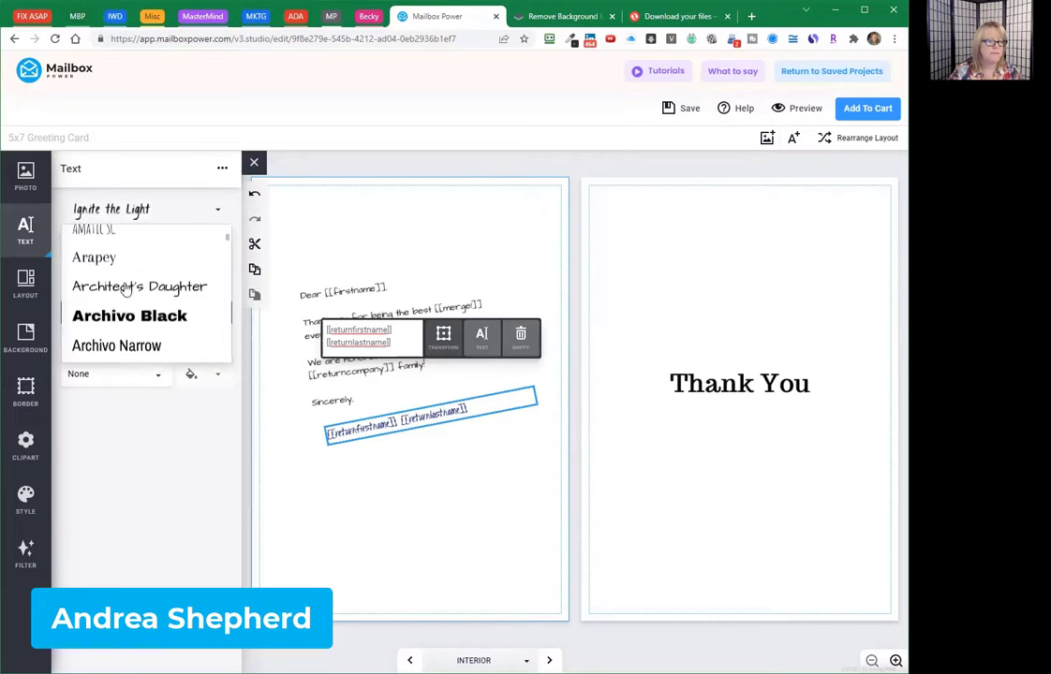
click(117, 283)
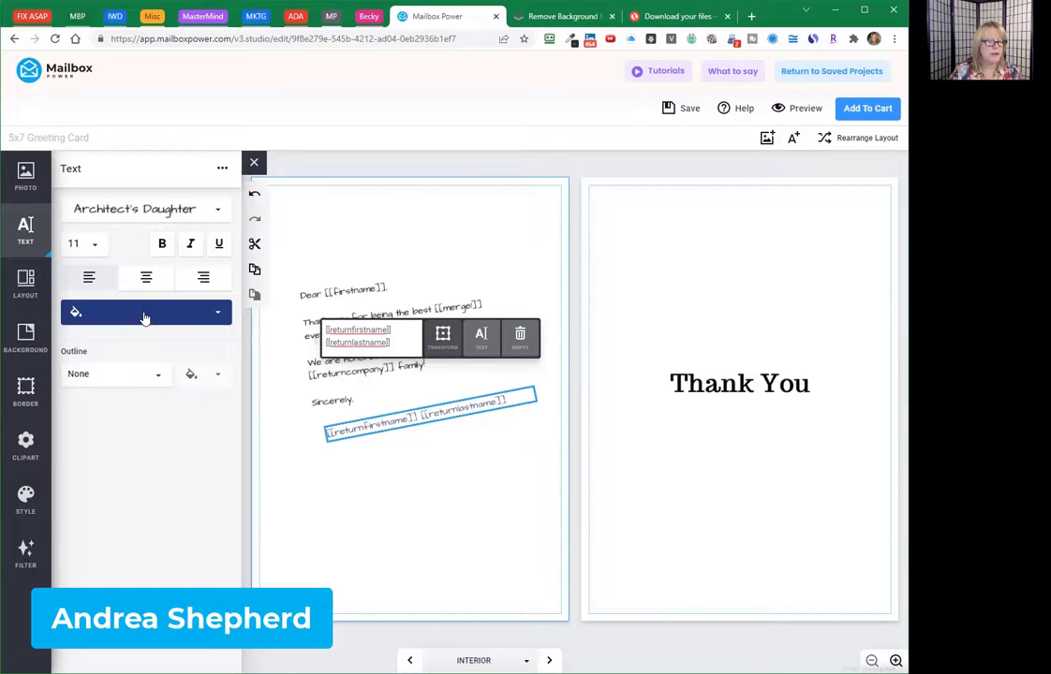
click(122, 314)
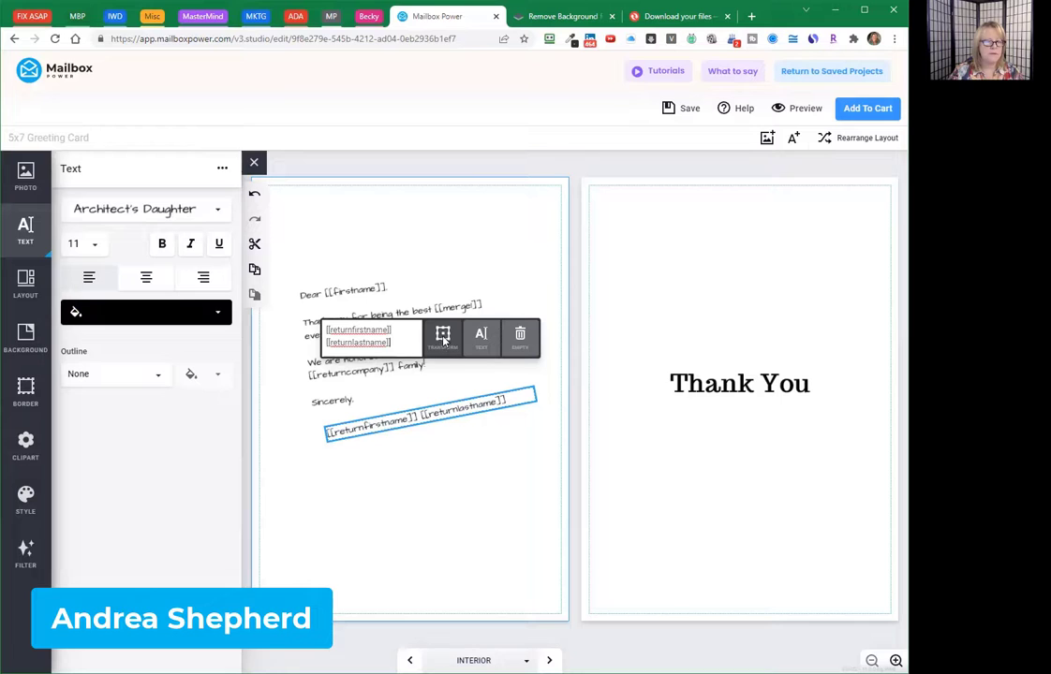
Step: Tilt the return-name line to match the letter text and move it down, leaving space for a signature below "Sincerely"
click(443, 339)
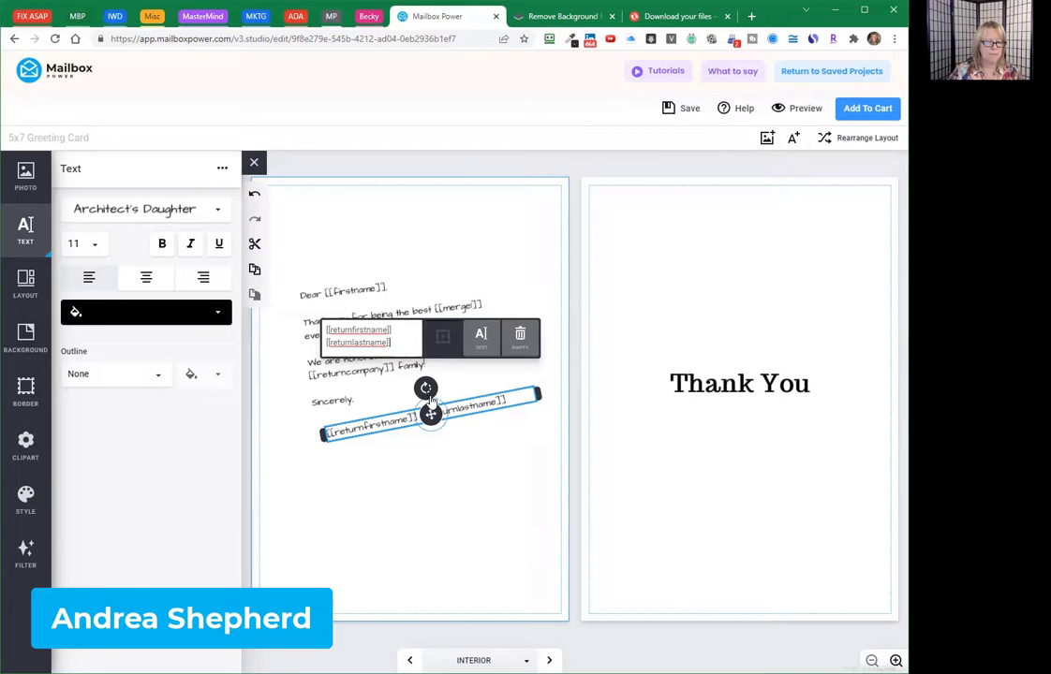
mouse_move(426, 386)
mouse_down()
mouse_move(439, 392)
mouse_move(428, 385)
mouse_up()
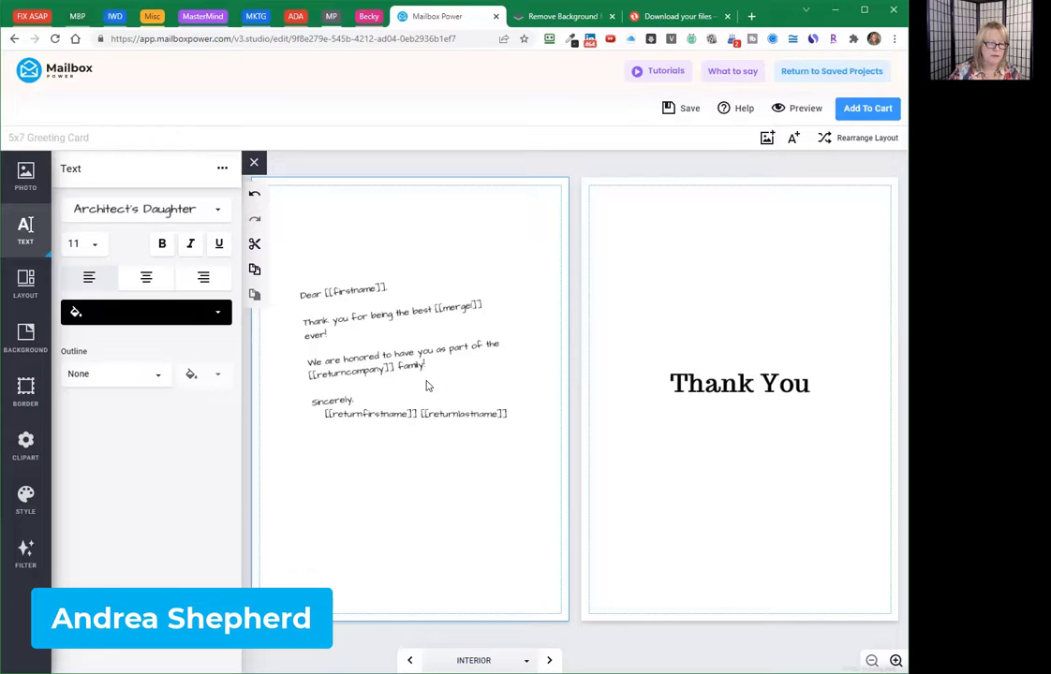
key(ctrl+z)
click(429, 413)
drag(430, 413, 419, 433)
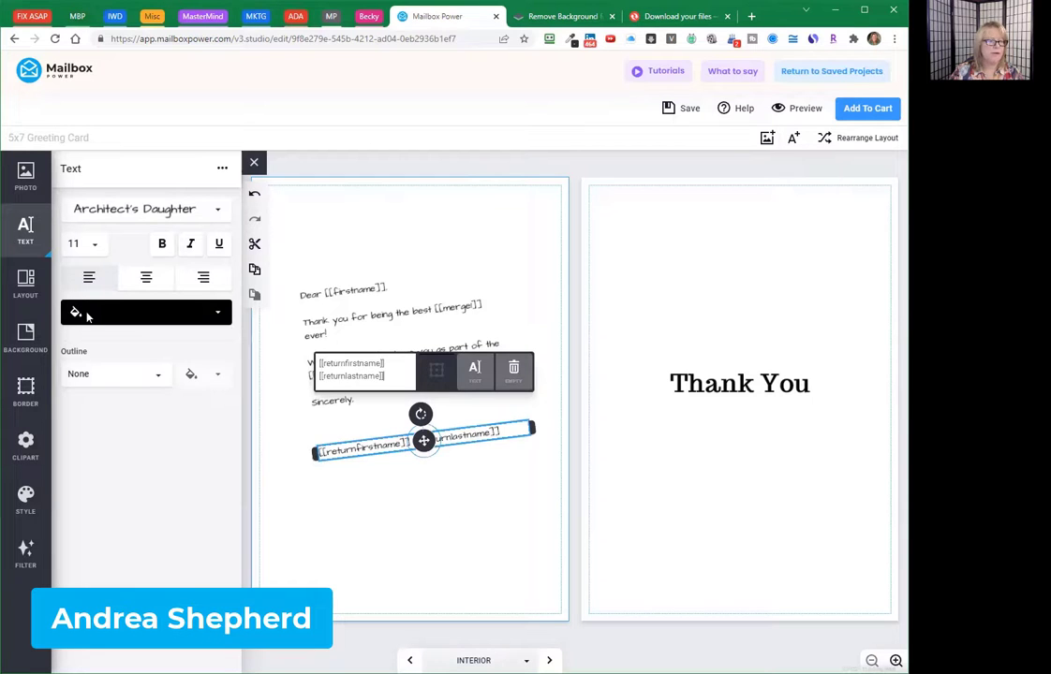
Step: Upload the two background-free signature images to the card's photo library
click(20, 189)
click(22, 184)
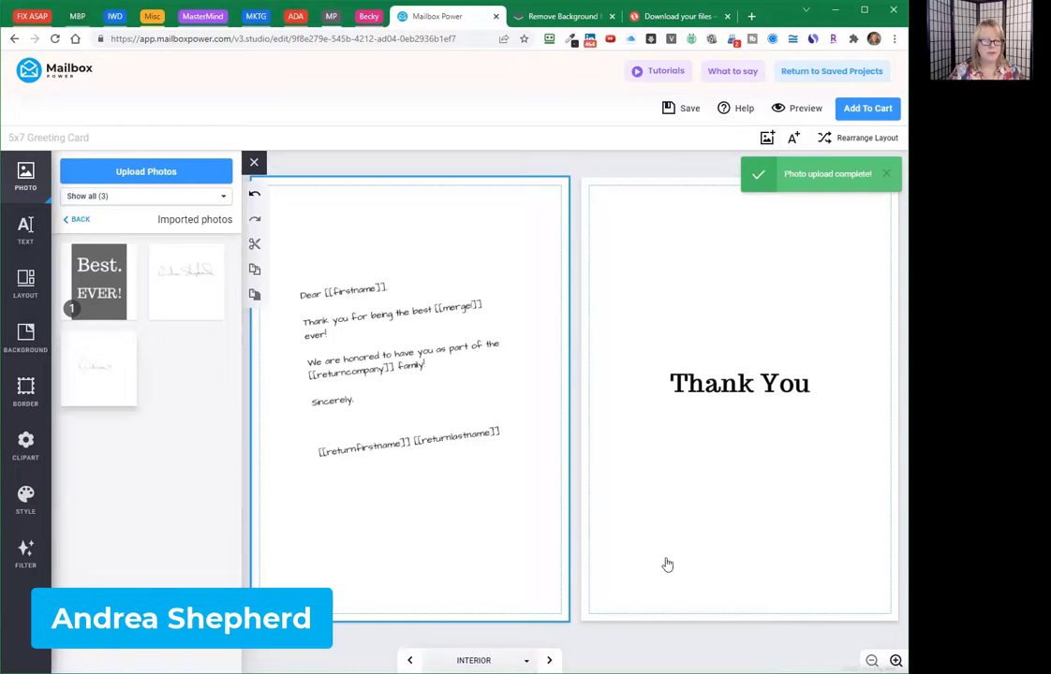
click(632, 638)
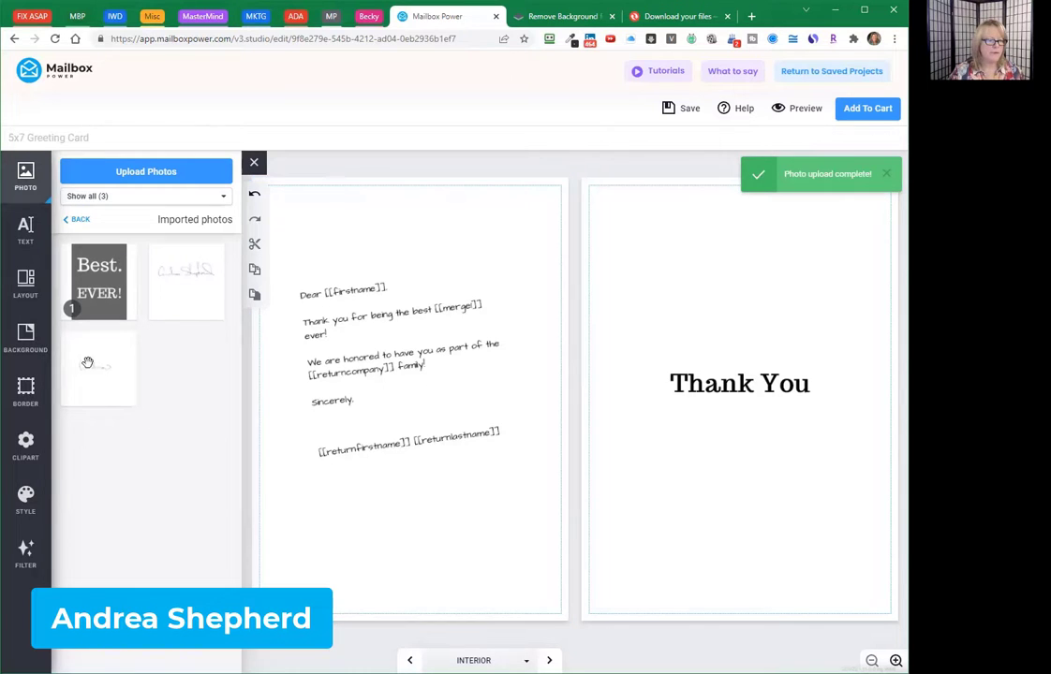
Step: Place the first-name signature on the letter page, trim its frame's height, and shrink it near the "Sincerely" line
mouse_move(88, 378)
mouse_down()
mouse_move(292, 393)
mouse_move(358, 447)
mouse_move(418, 438)
mouse_up()
drag(416, 584, 417, 471)
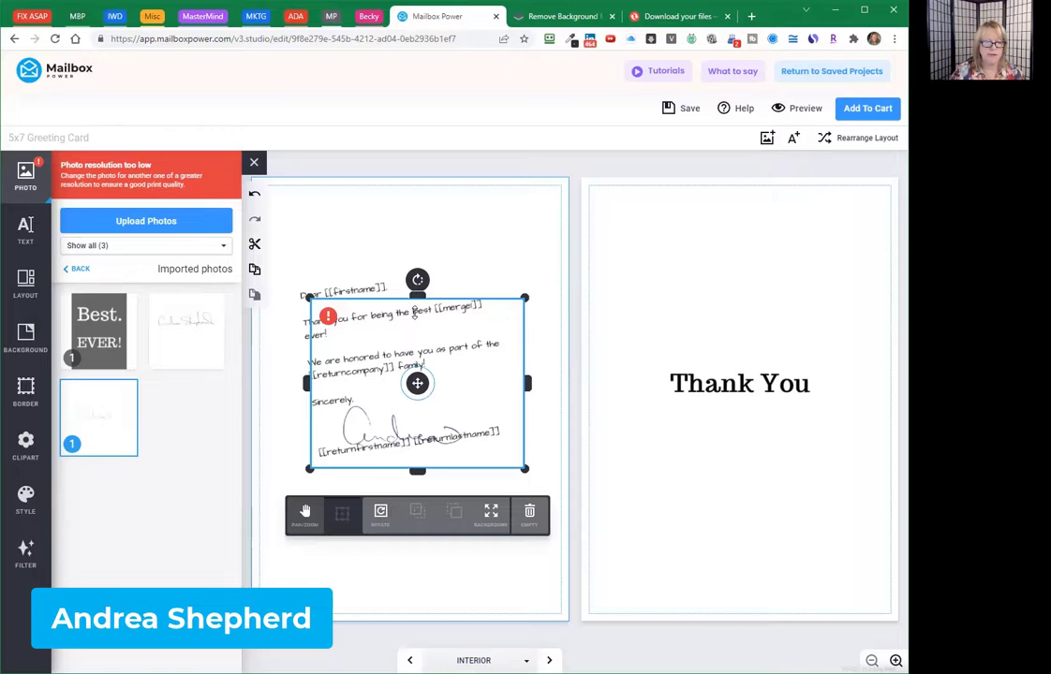
mouse_move(417, 384)
mouse_down()
mouse_move(418, 427)
mouse_move(404, 420)
mouse_up()
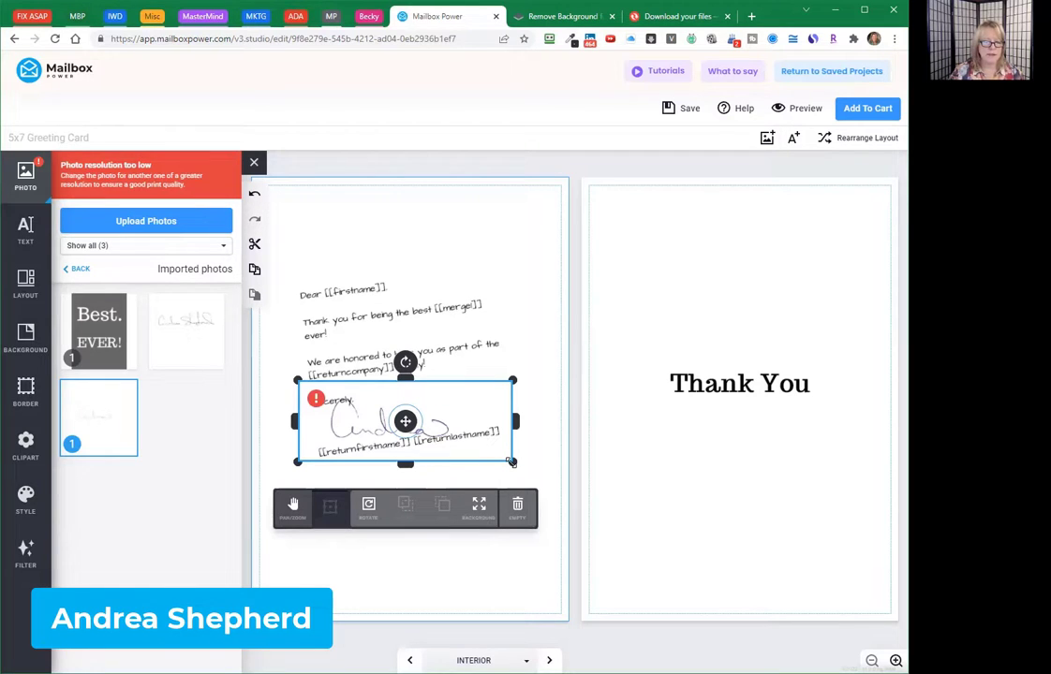
drag(512, 462, 473, 448)
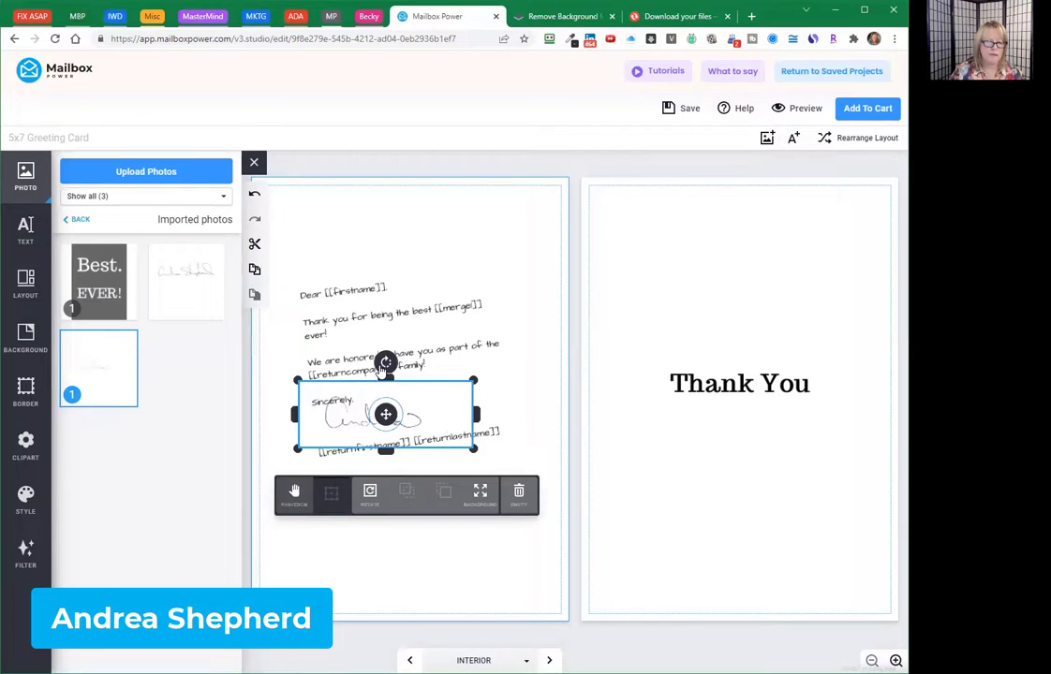
Step: Tilt the signature upward along the letter text and position it between "Sincerely" and the return-name line
click(380, 371)
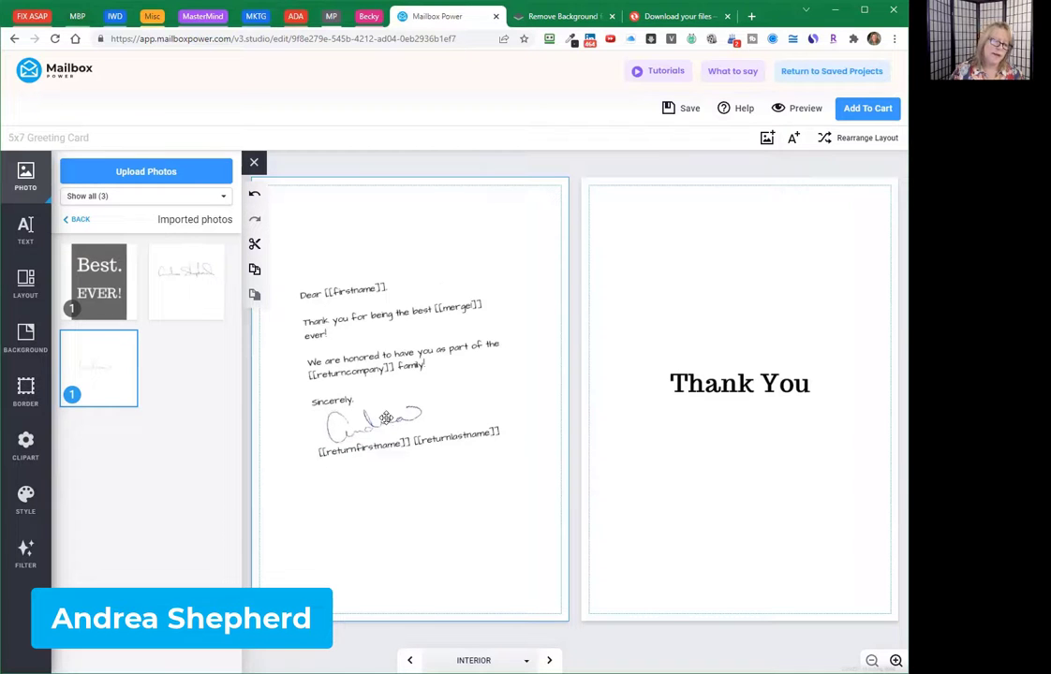
click(385, 412)
drag(386, 413, 392, 412)
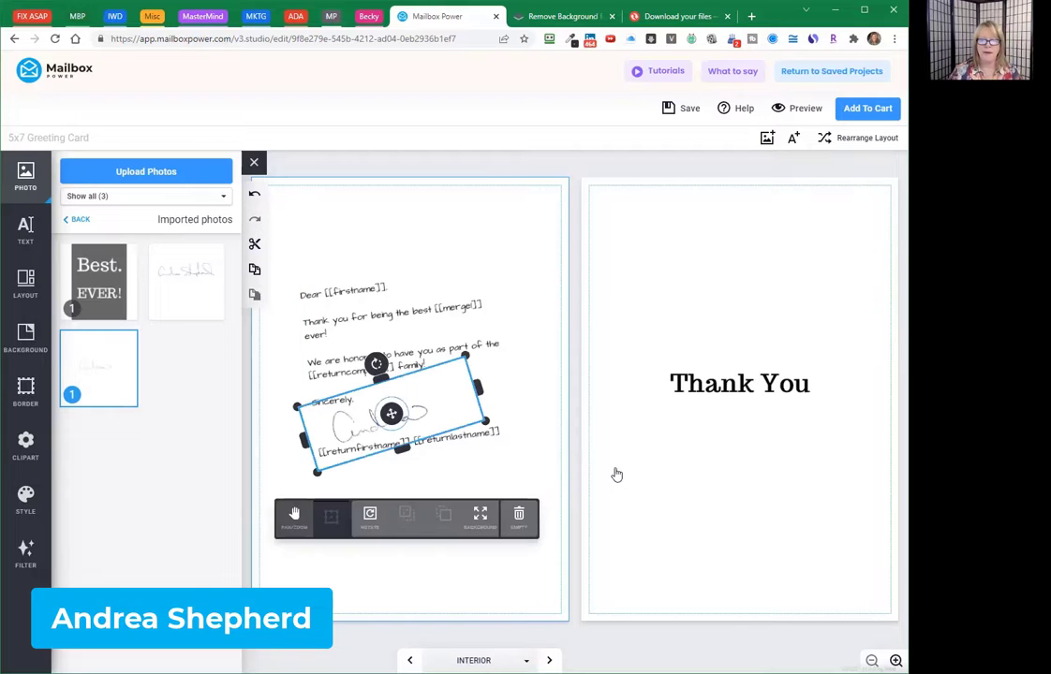
click(616, 474)
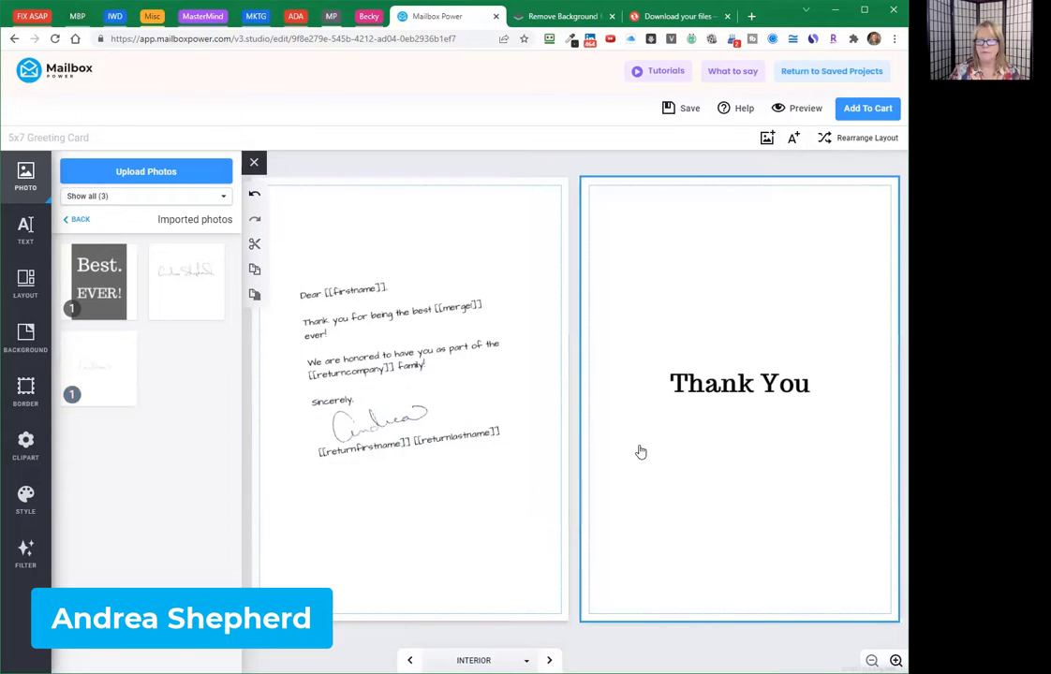
Step: Replace the placed signature with the full-name signature, then shrink, tilt and position it above the return-name line
click(204, 293)
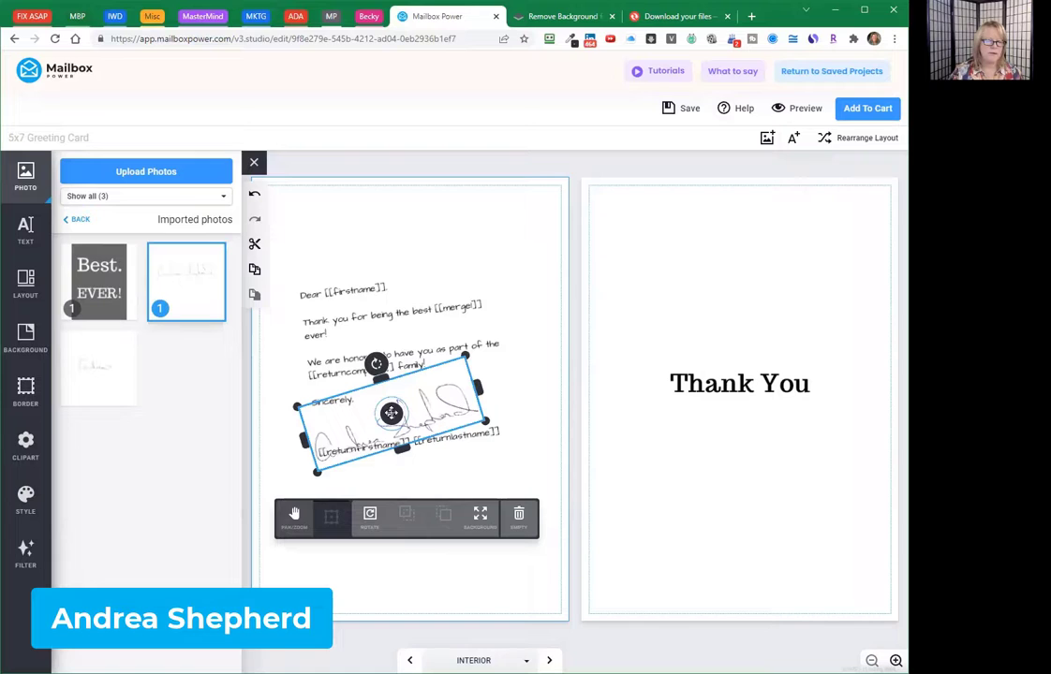
drag(391, 412, 392, 398)
drag(470, 405, 439, 403)
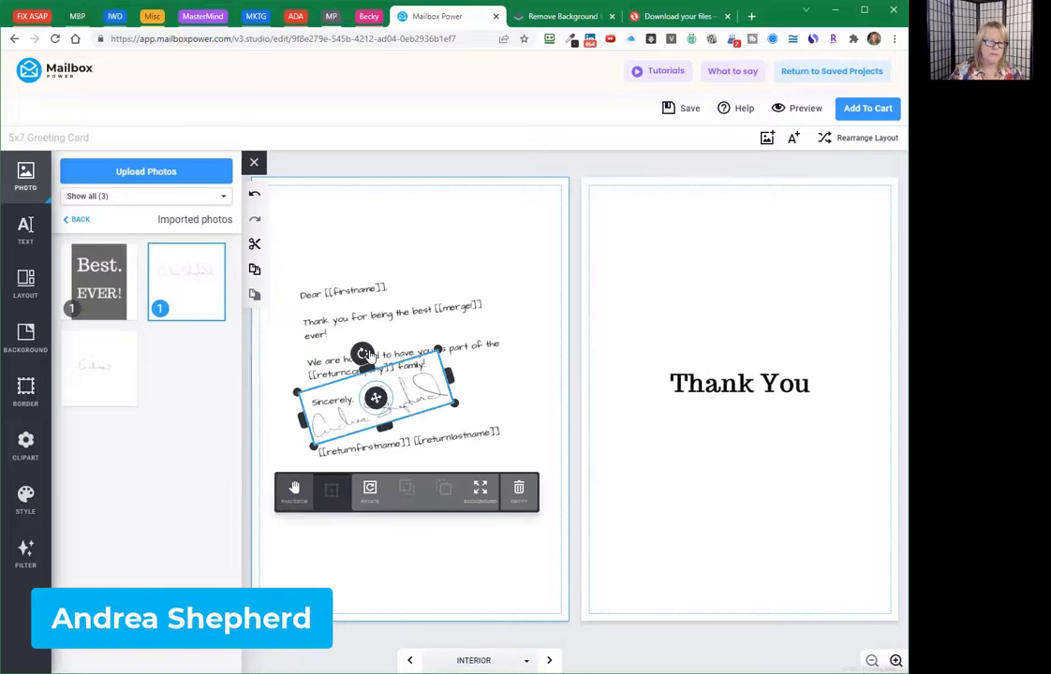
drag(371, 356, 368, 352)
drag(374, 398, 383, 408)
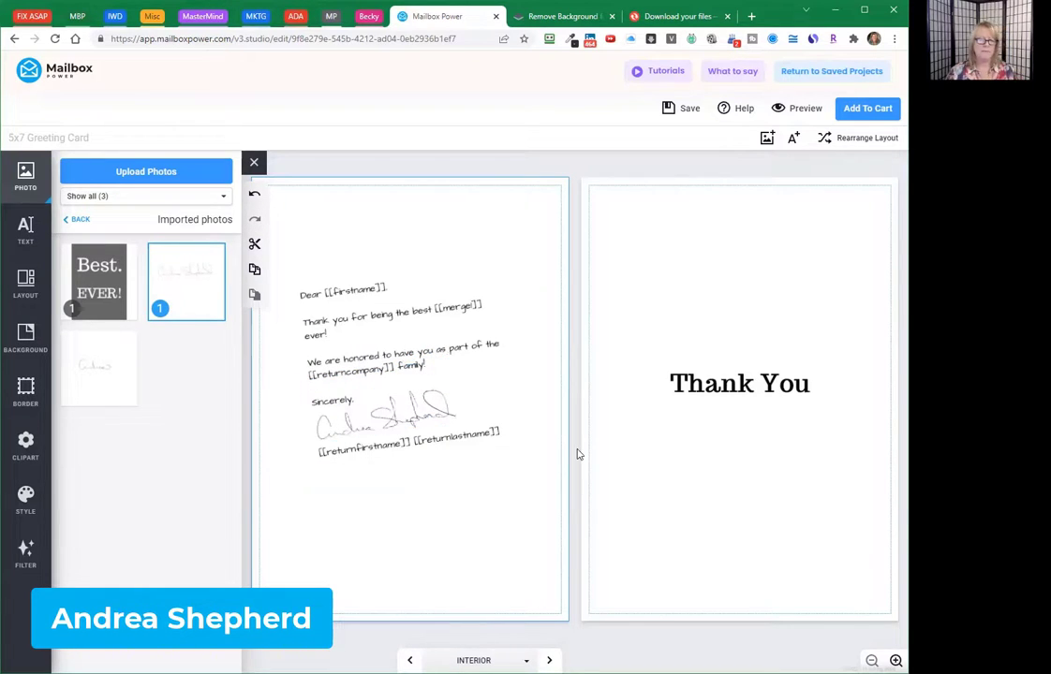
click(634, 457)
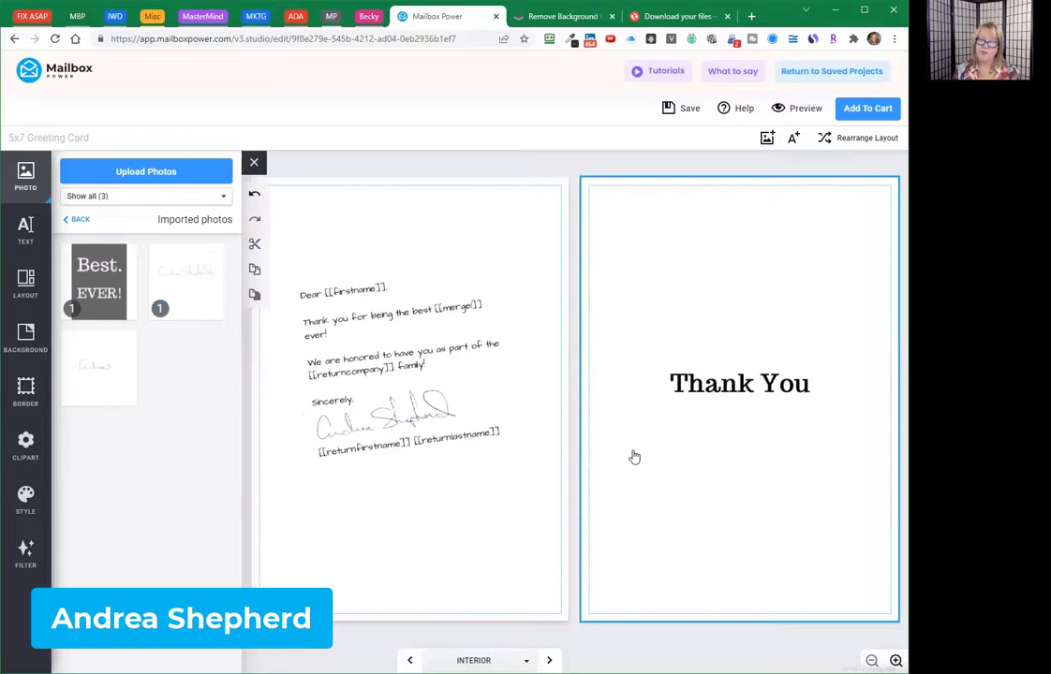